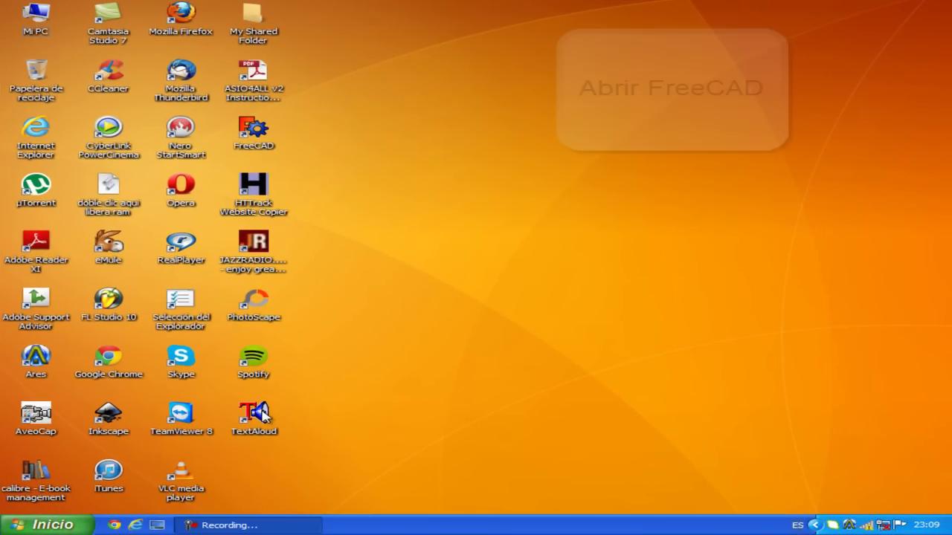
Launch FreeCAD 0.13 from its shortcut on the Windows XP desktop
left_click(256, 131)
double_click(256, 131)
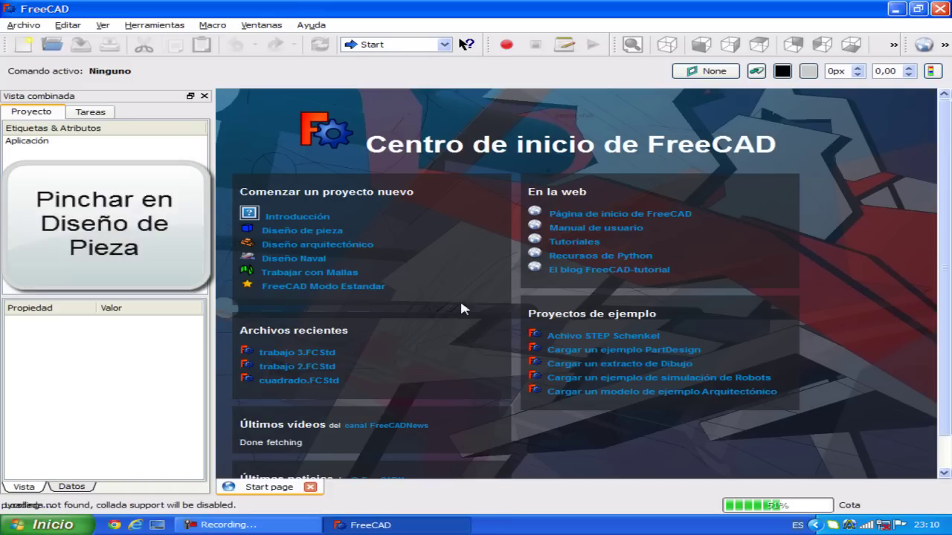
Enter Part Design, dock the constraint toolbar, and create a new sketch on Plano XY
left_click(298, 236)
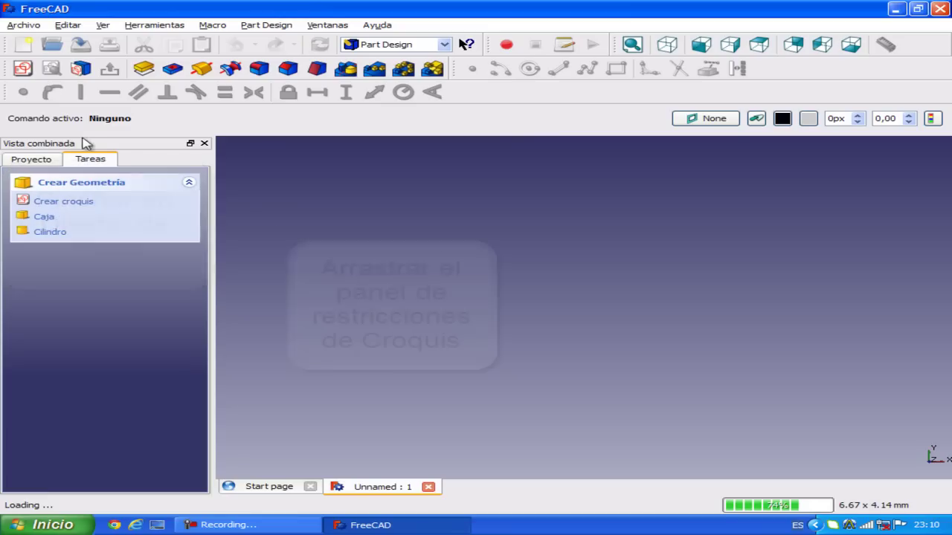
mouse_move(6, 92)
left_mouse_down()
mouse_move(578, 176)
mouse_move(841, 156)
mouse_move(901, 138)
mouse_move(933, 105)
left_mouse_up()
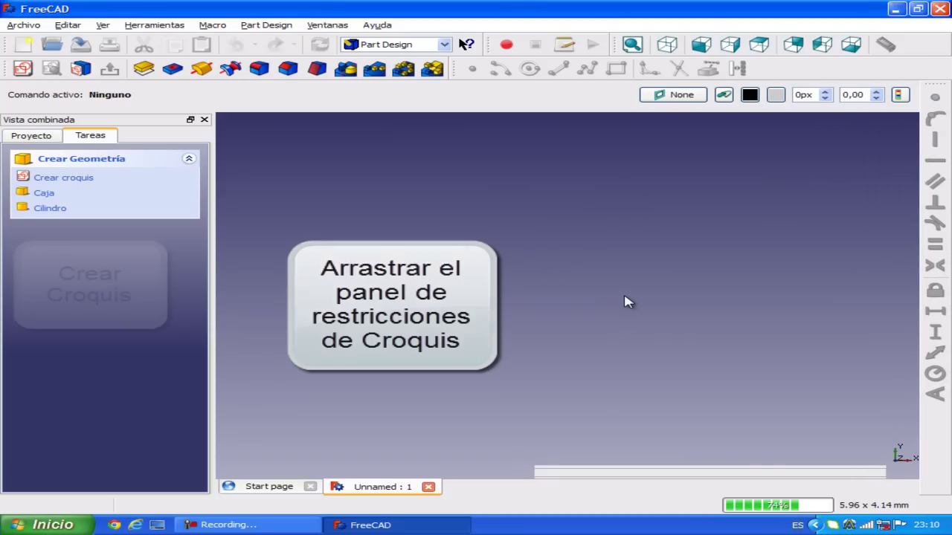
left_click(64, 181)
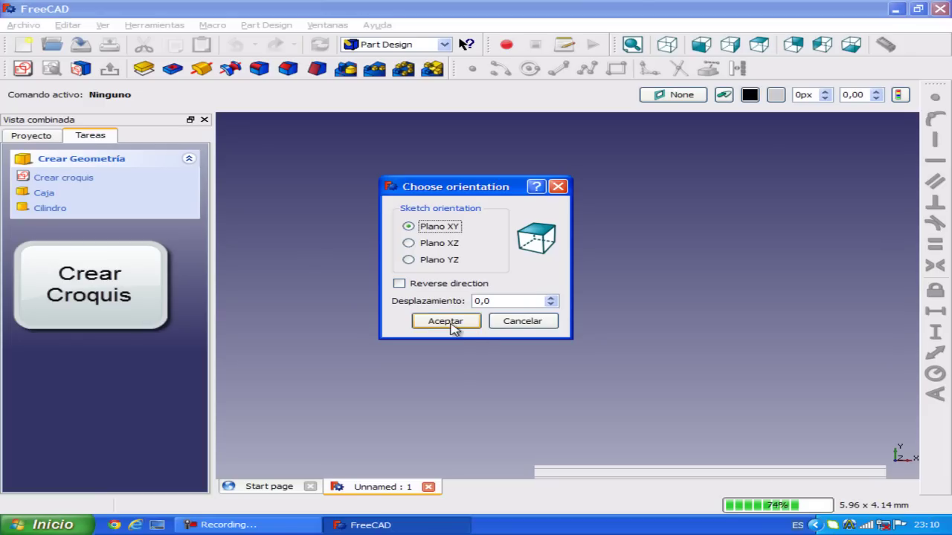
left_click(444, 321)
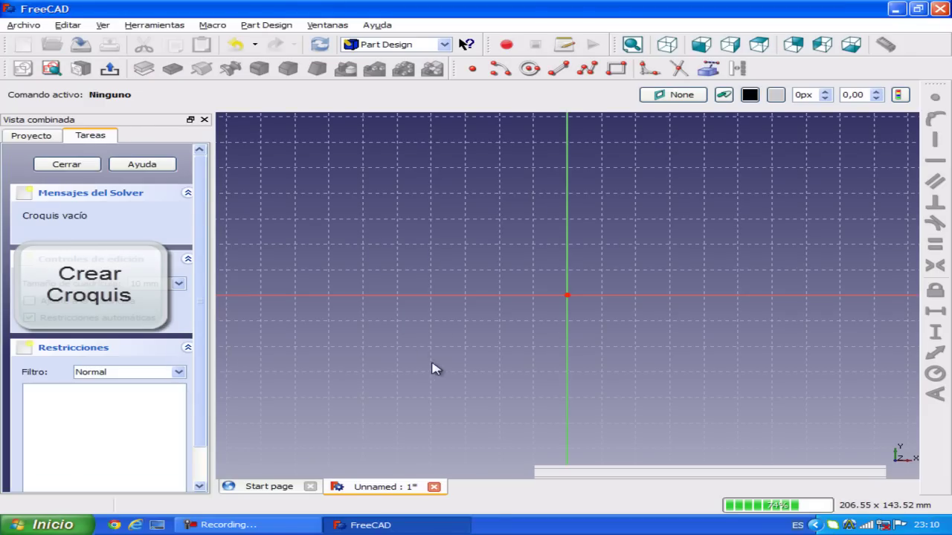
Draw a rectangle from the upper left down to a lower-right corner at the origin
left_click(615, 69)
left_click(320, 201)
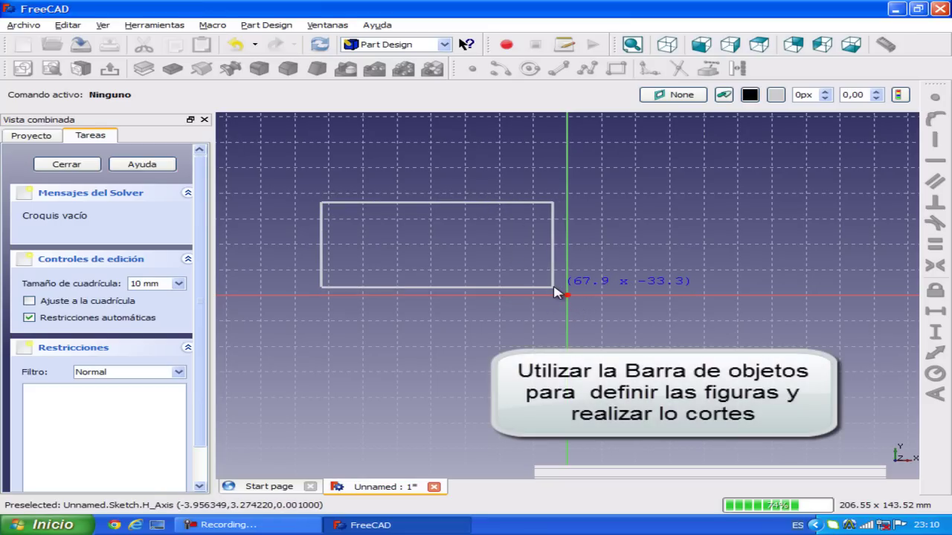
left_click(556, 289)
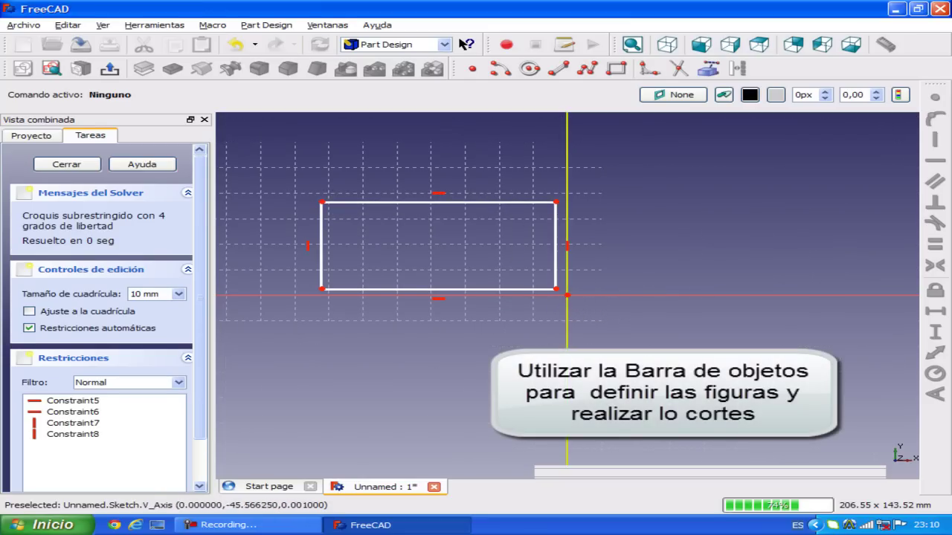
Place a trial circle on the rectangle's top-right corner, then undo it
left_click(529, 68)
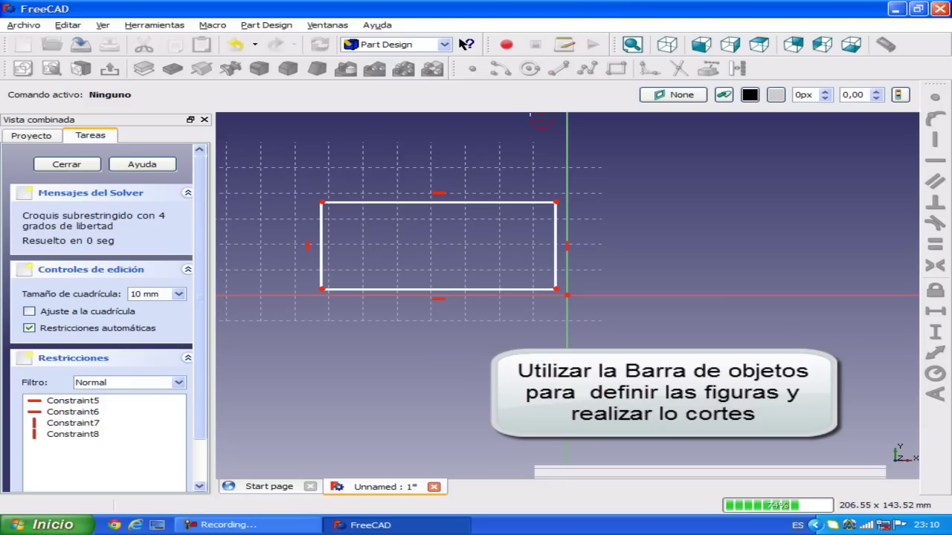
left_click(557, 203)
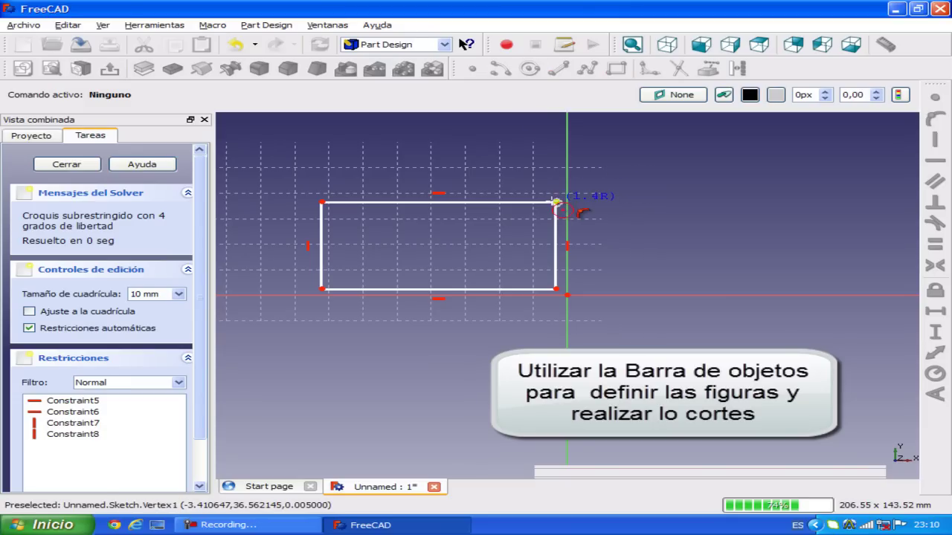
left_click(557, 207)
left_click(557, 203)
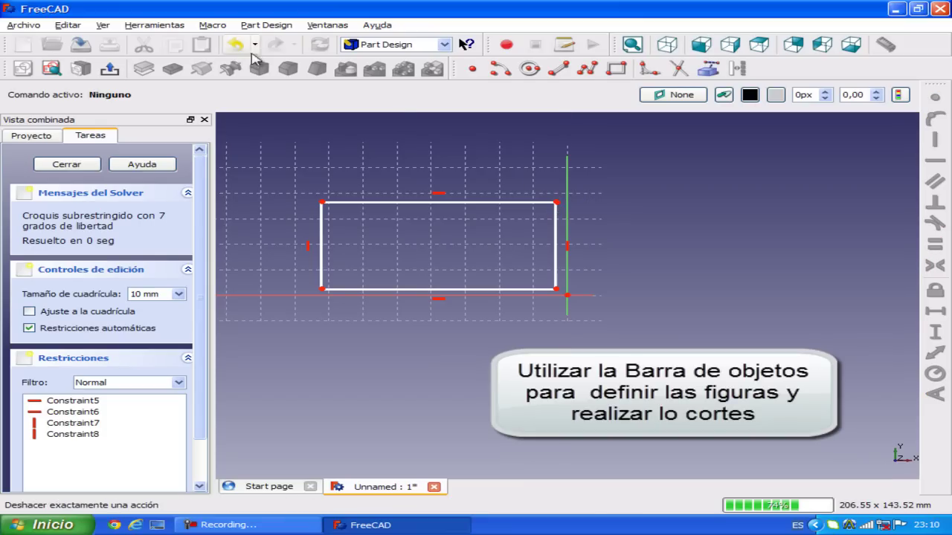
left_click(234, 46)
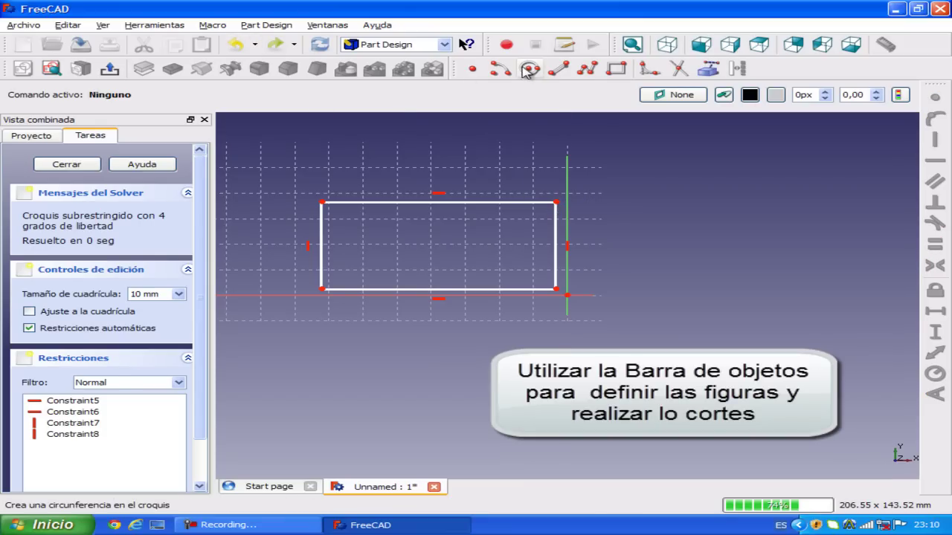
Cut the top-right corner into an inward arc with a corner-centred circle, trimming the excess pieces
left_click(557, 204)
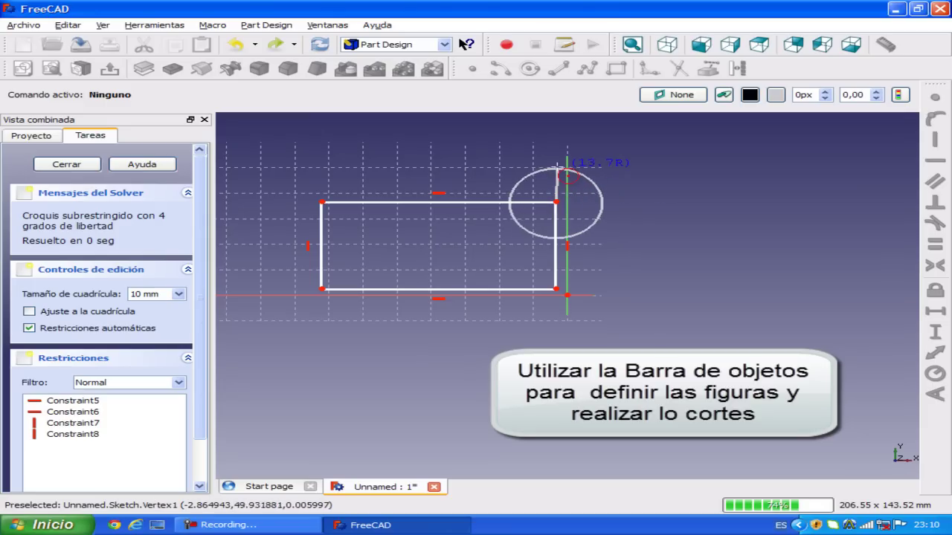
left_click(562, 165)
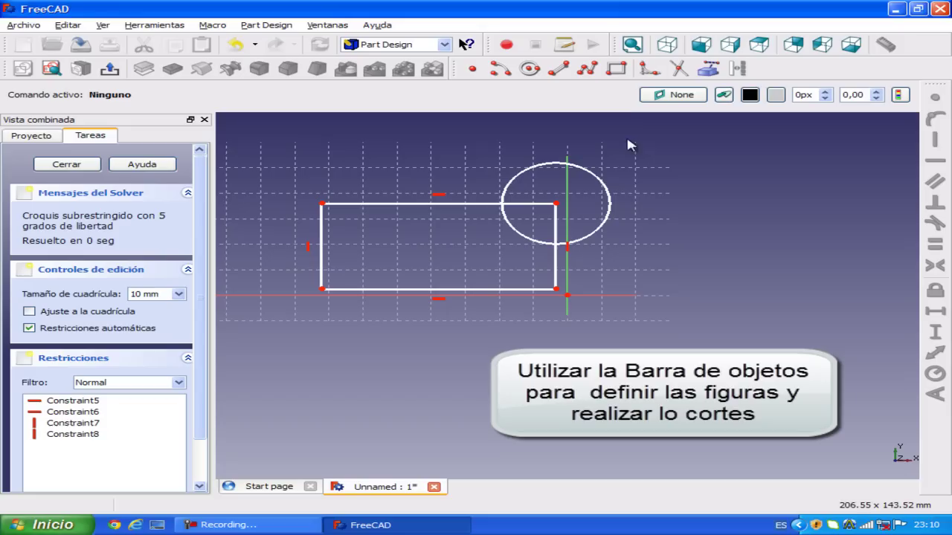
left_click(681, 70)
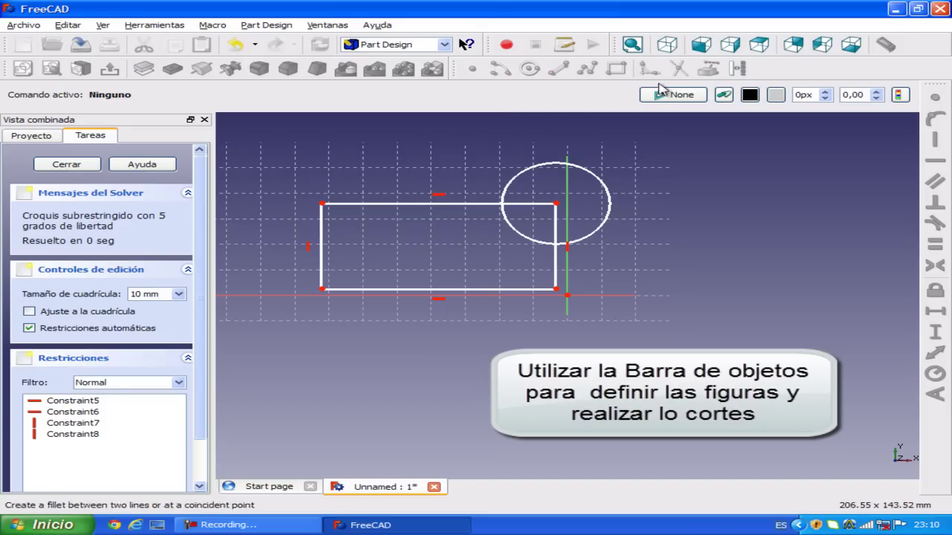
left_click(588, 172)
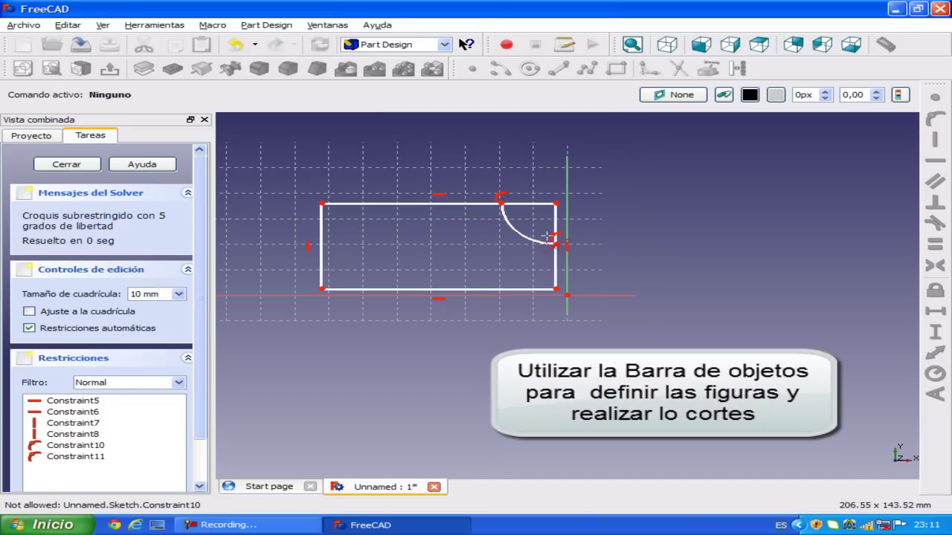
left_click(526, 203)
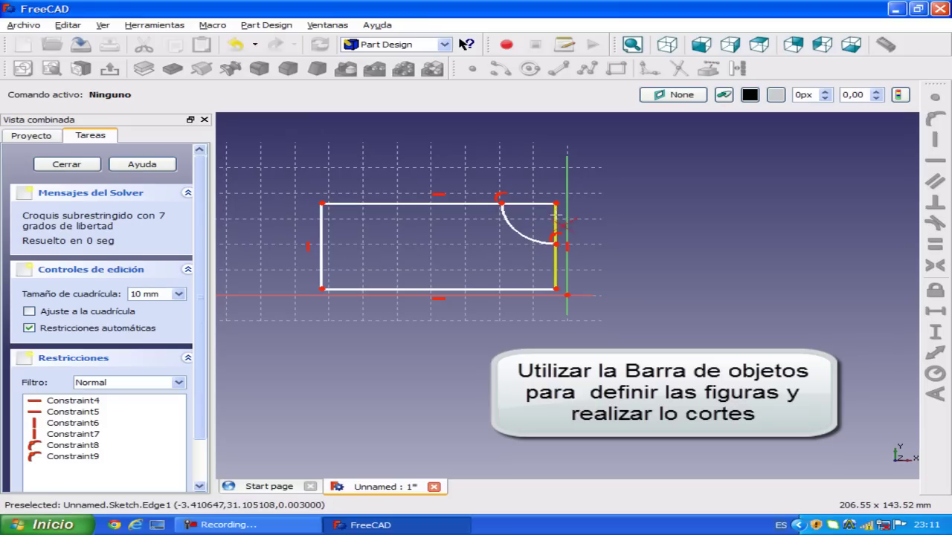
left_click(556, 223)
left_click(547, 202)
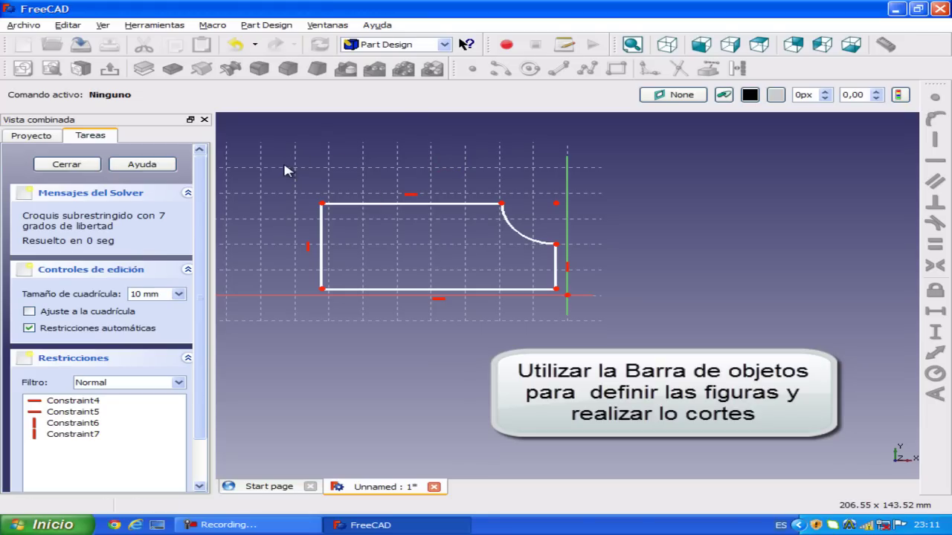
Draw a circle centred on the rectangle's lower-left corner
left_click(501, 69)
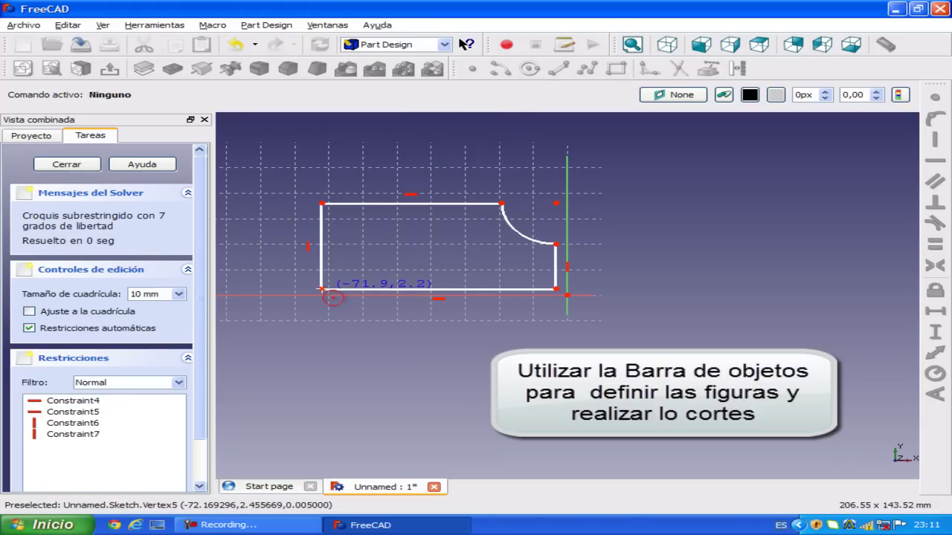
left_click(322, 288)
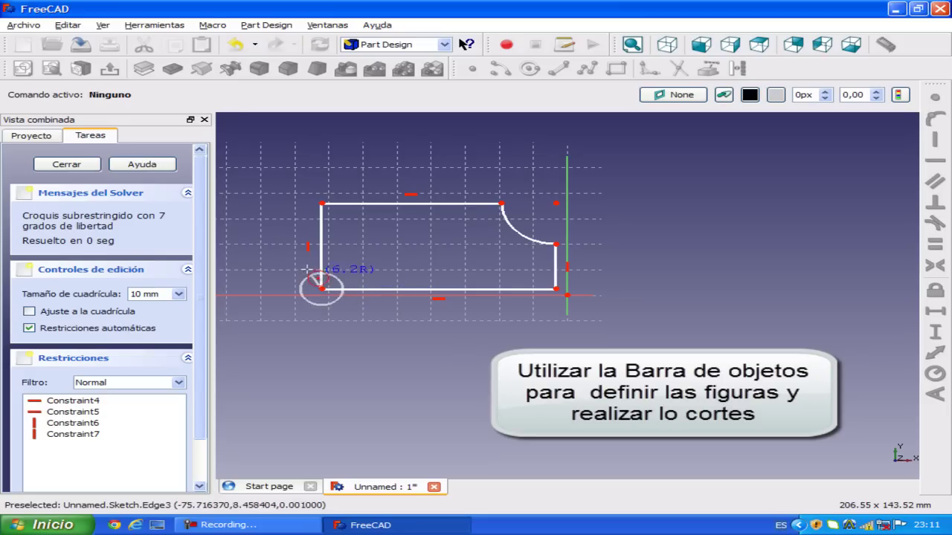
left_click(297, 256)
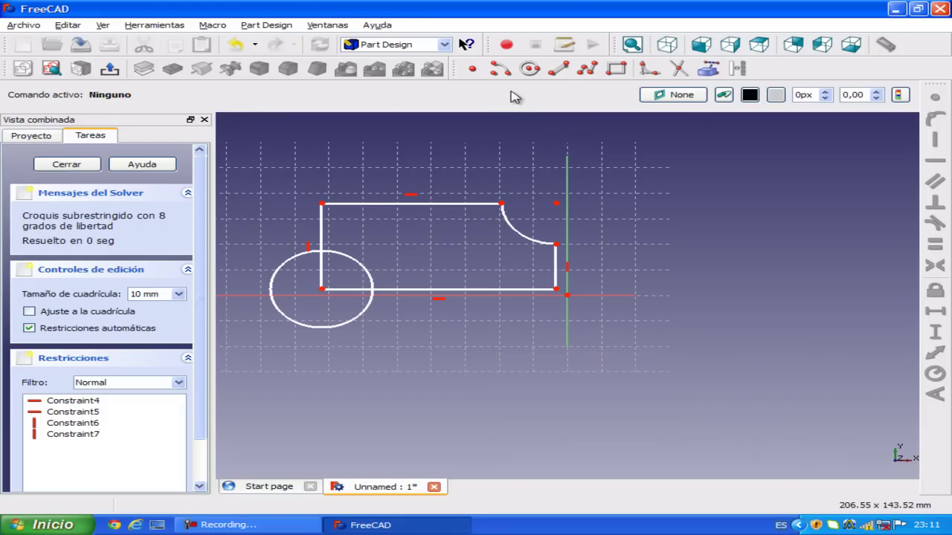
Trim the outer circle and the left and bottom edge stubs to form the lower-left arc
left_click(679, 68)
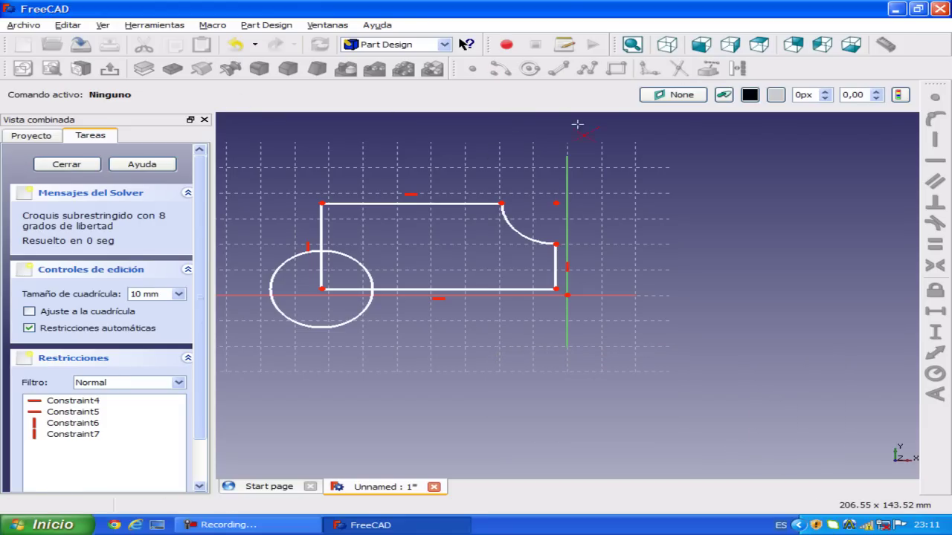
left_click(328, 327)
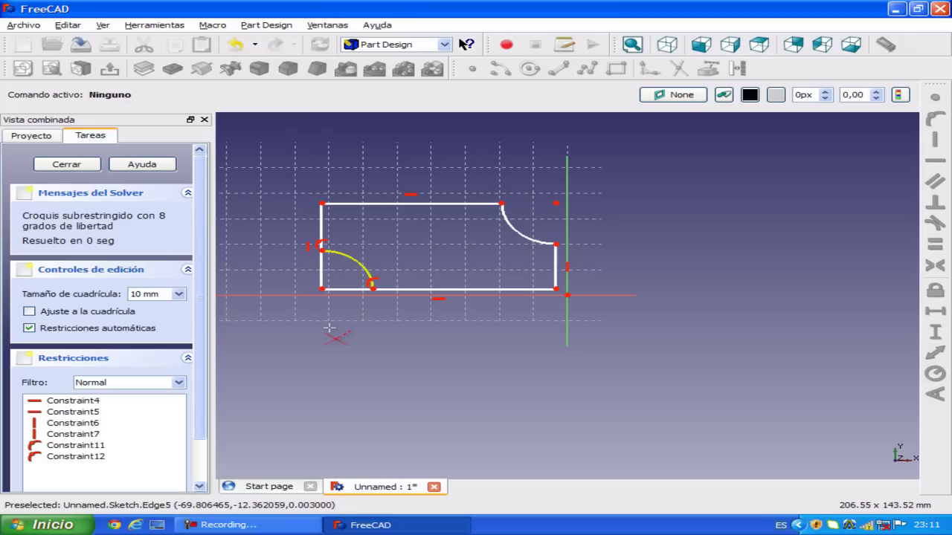
left_click(349, 289)
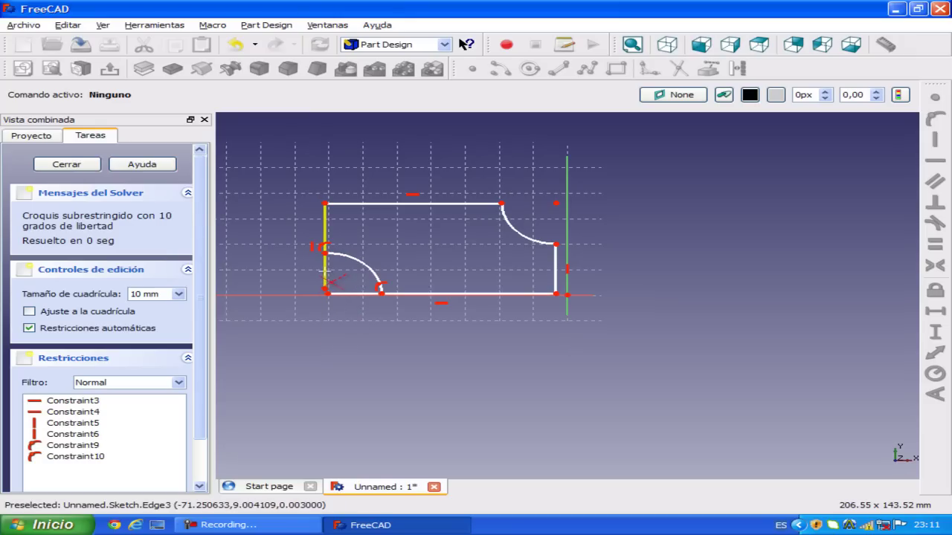
left_click(325, 282)
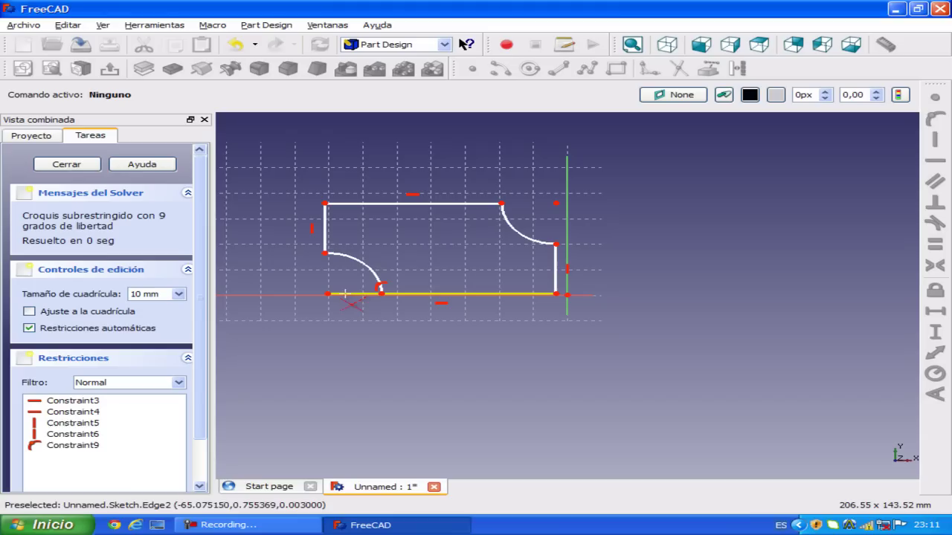
right_click(339, 342)
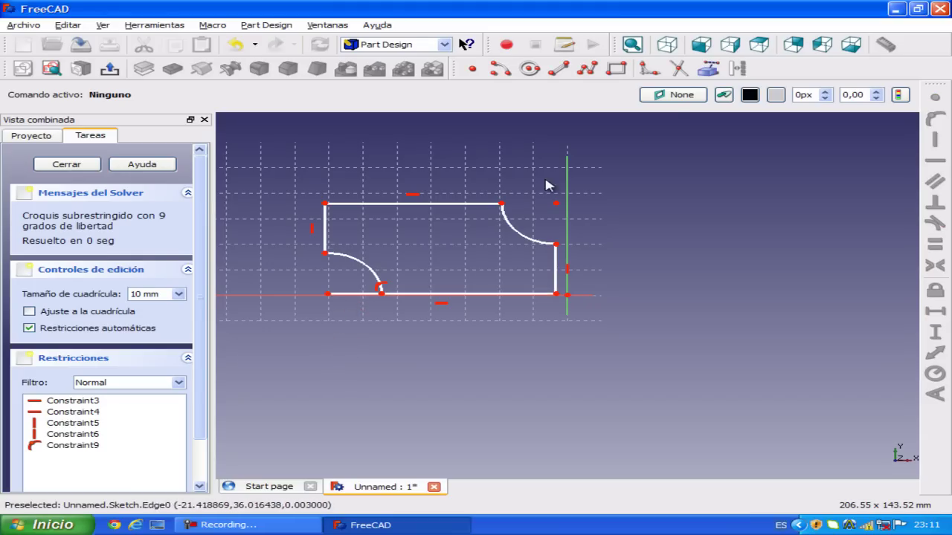
left_click(678, 69)
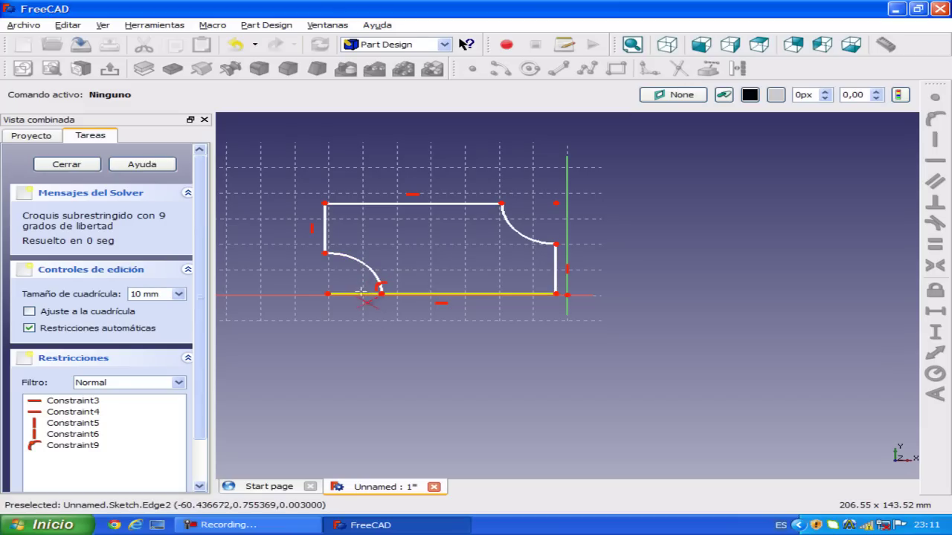
left_click(362, 295)
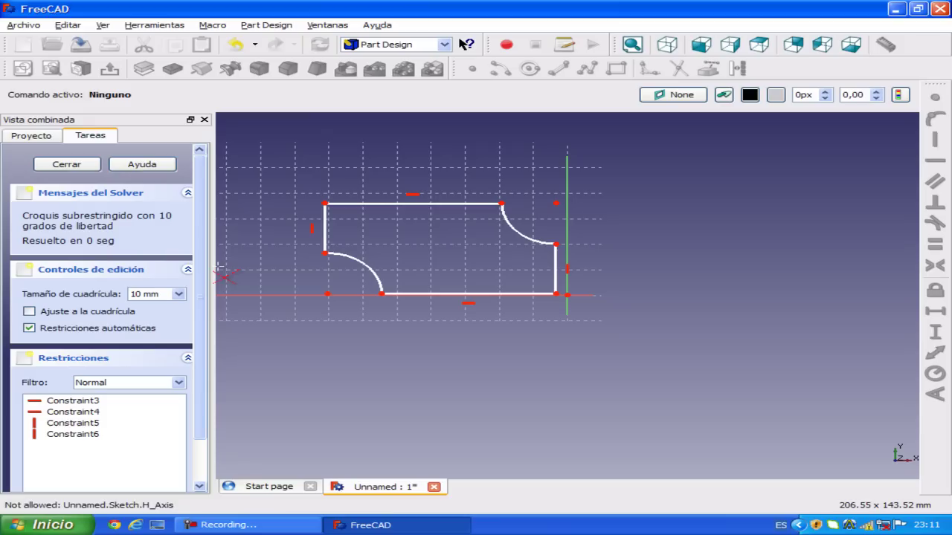
Add two small hole circles, upper left and lower right, and nudge them into position
right_click(220, 268)
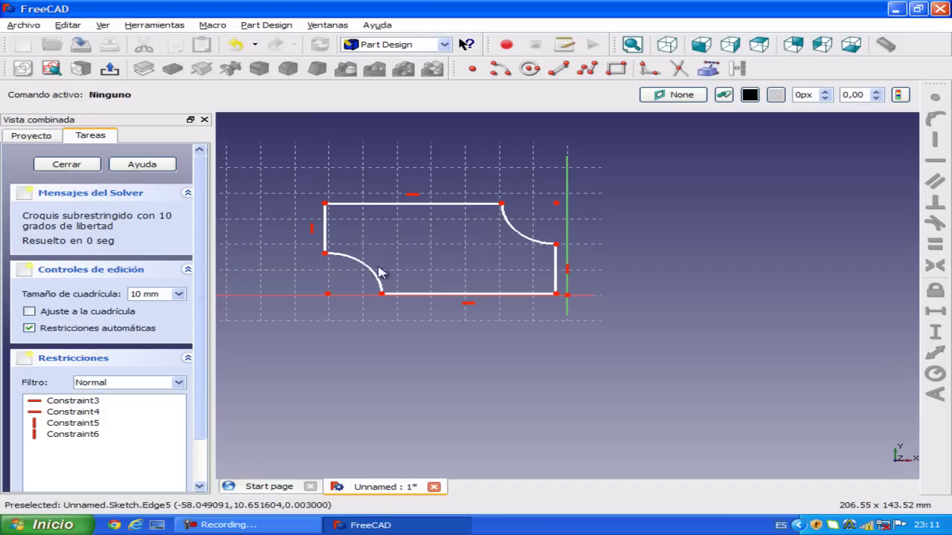
left_click(530, 71)
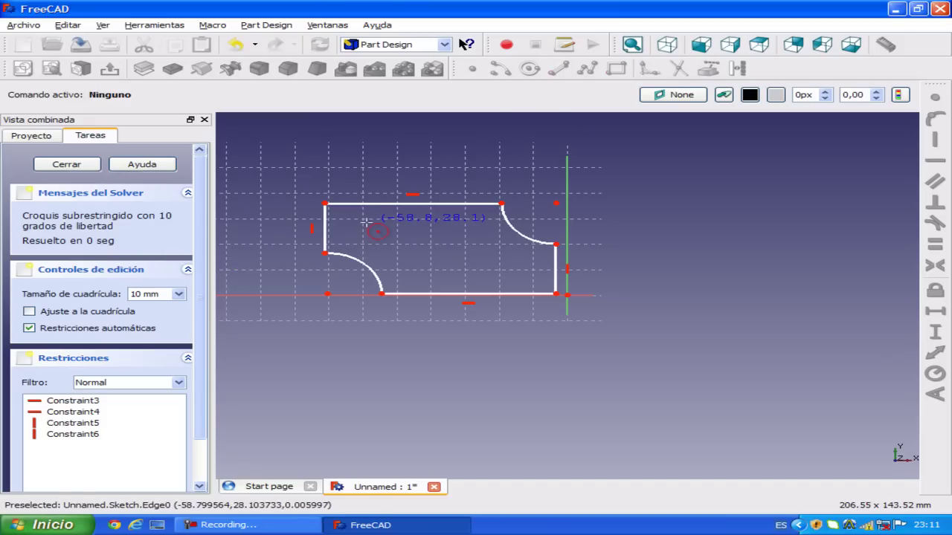
left_click(367, 224)
left_click(382, 233)
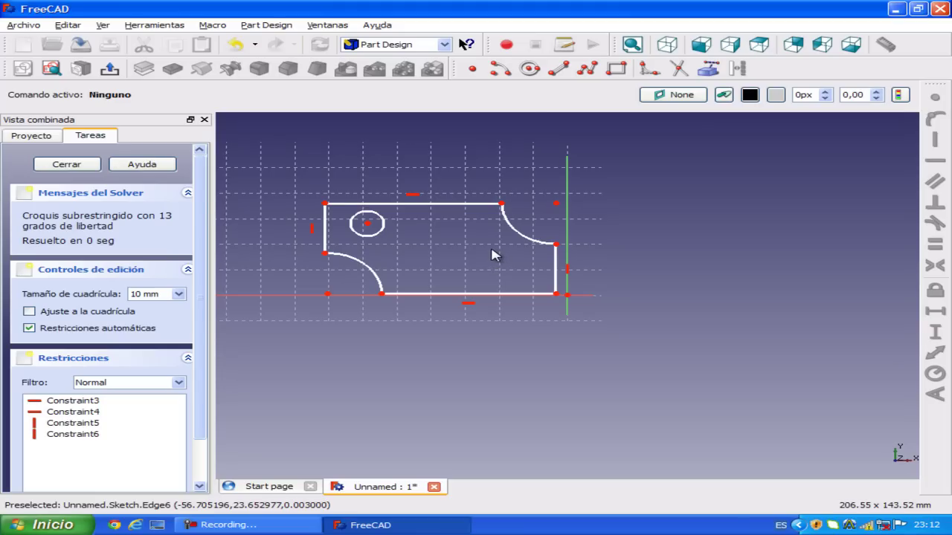
left_click(530, 69)
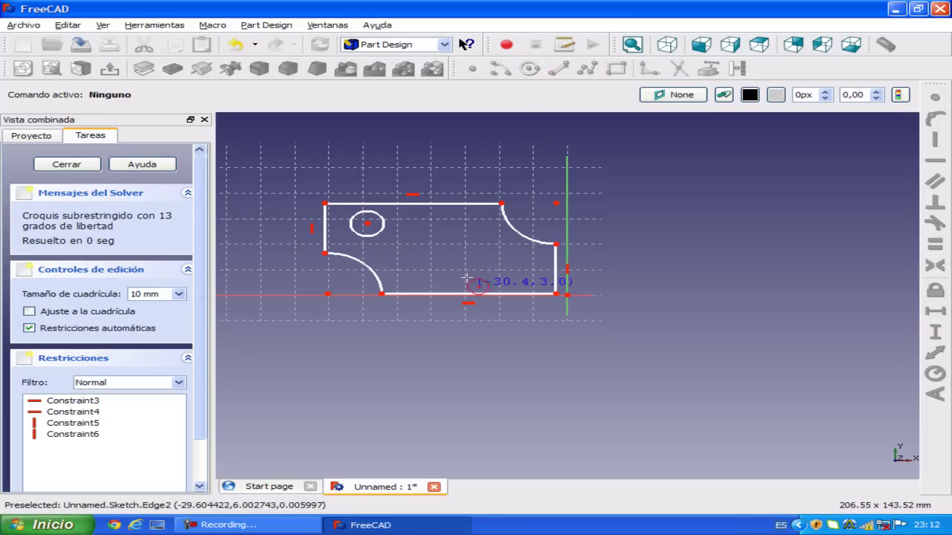
left_click(473, 255)
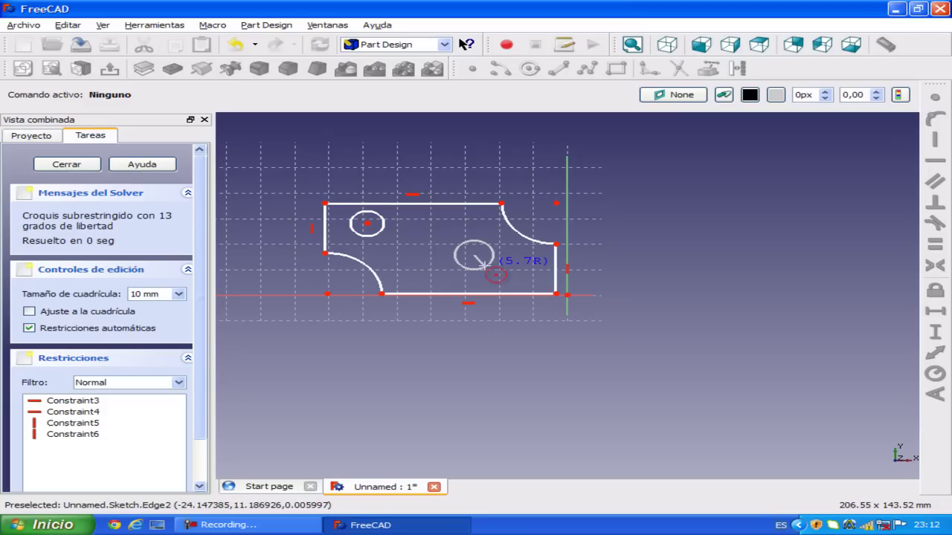
left_click(487, 272)
left_click_drag(474, 257, 506, 266)
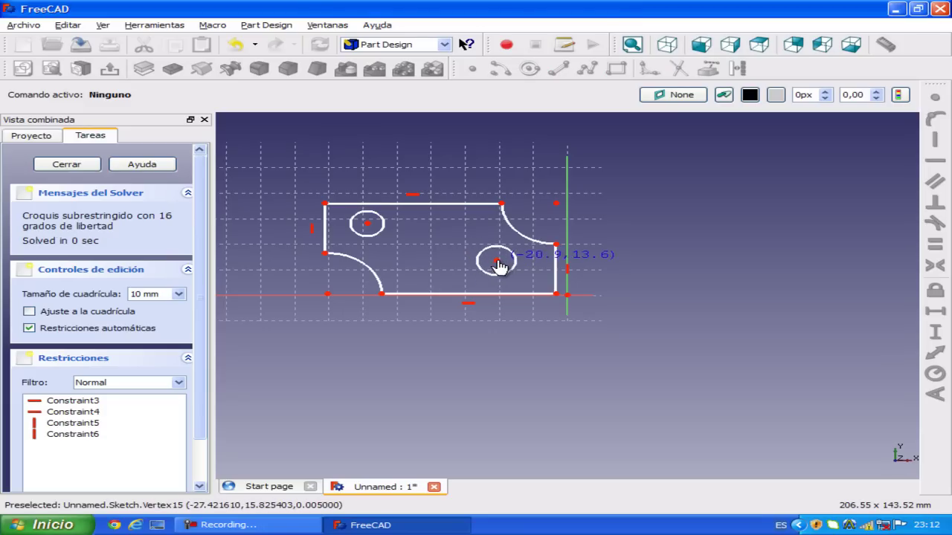
left_click_drag(368, 223, 372, 234)
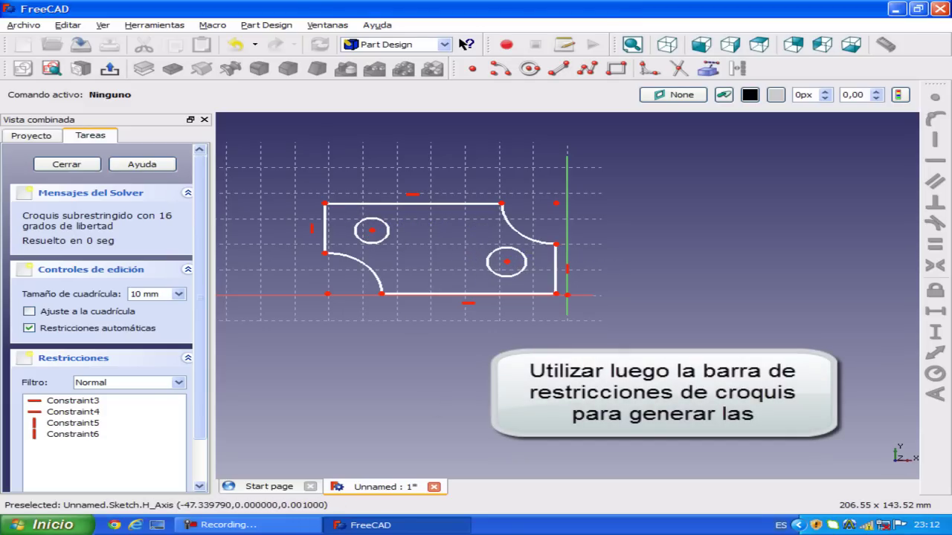
Give the bottom and top straight edges horizontal length constraints of 50 each
left_click(453, 296)
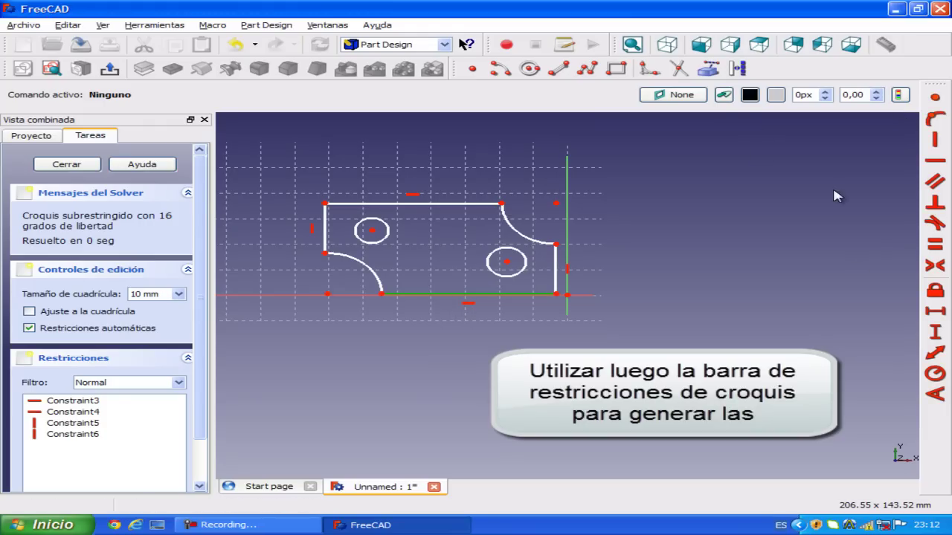
left_click(934, 311)
left_click(349, 204)
left_click(937, 312)
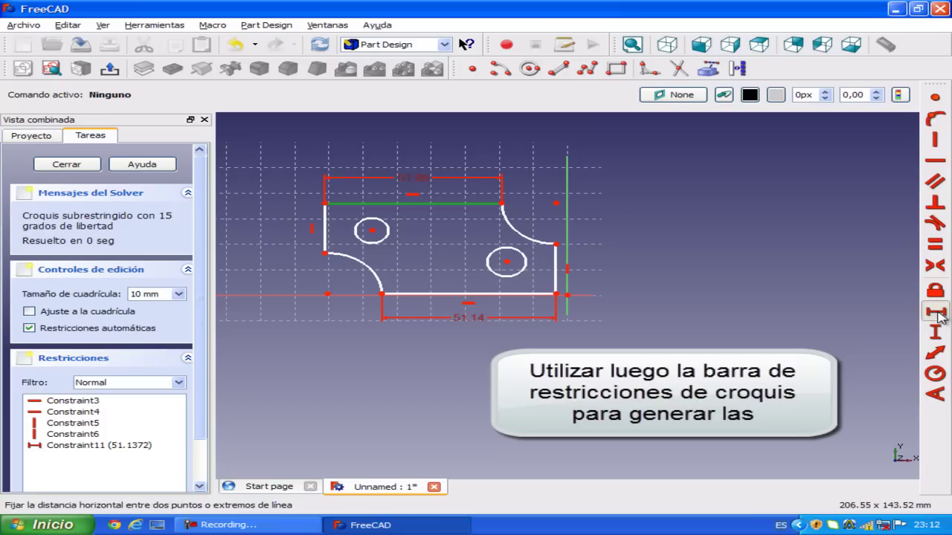
double_click(468, 319)
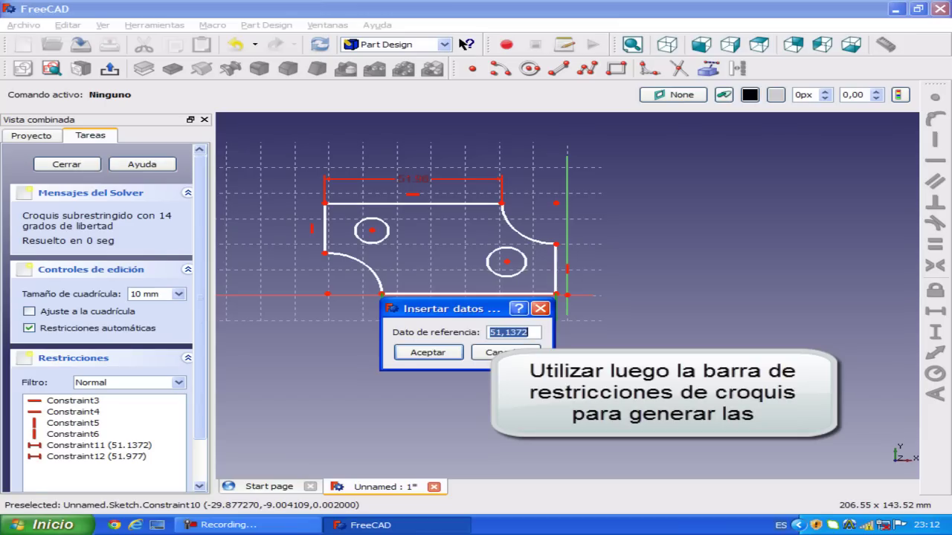
type("50")
key("Return")
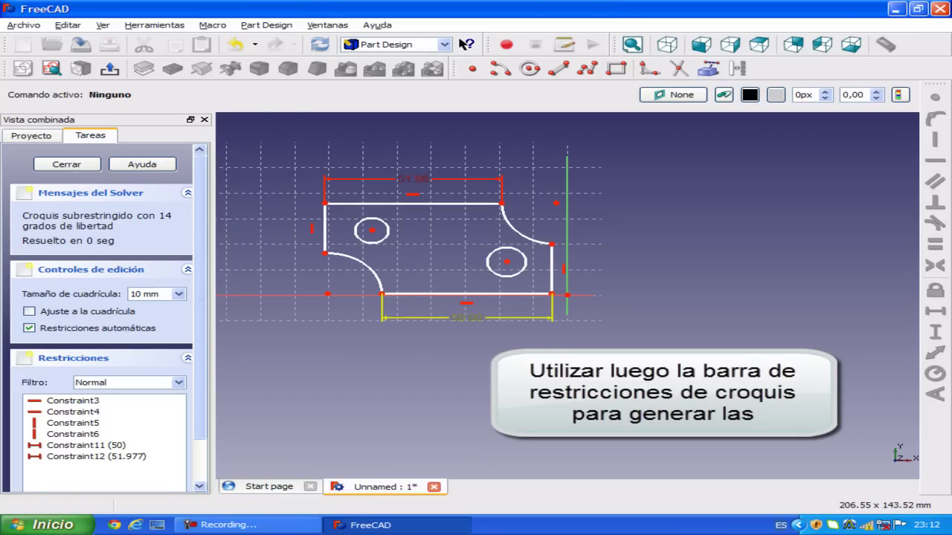
double_click(420, 181)
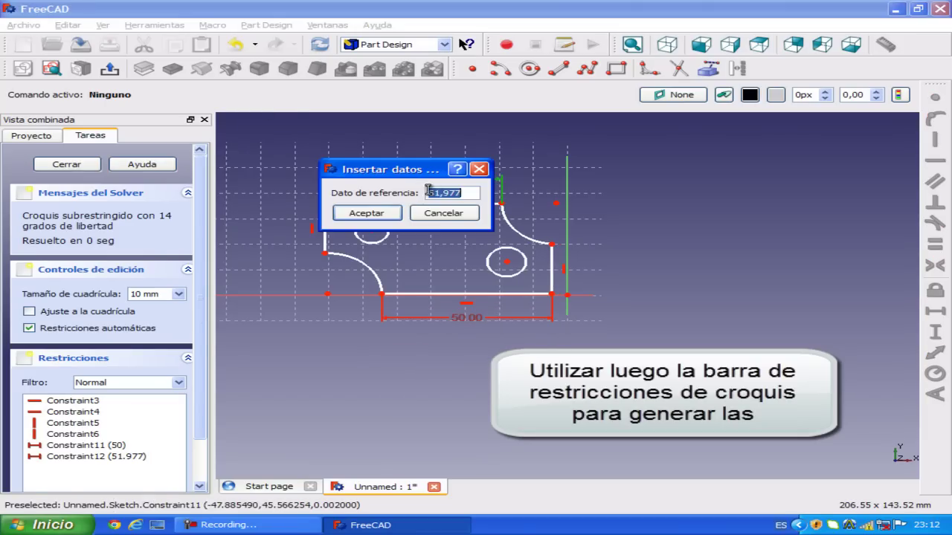
type("50")
key("Return")
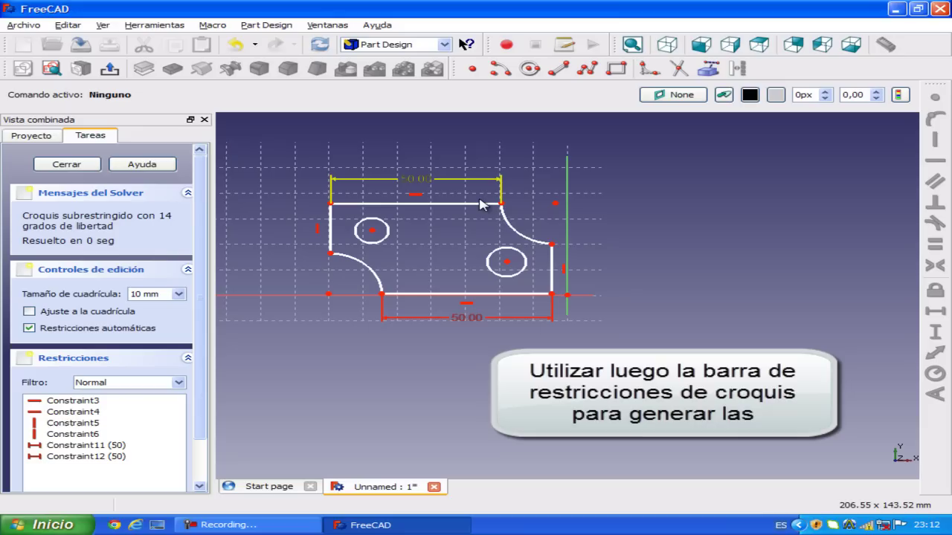
Give the right and left straight edges vertical length constraints of 20 mm
left_click(552, 264)
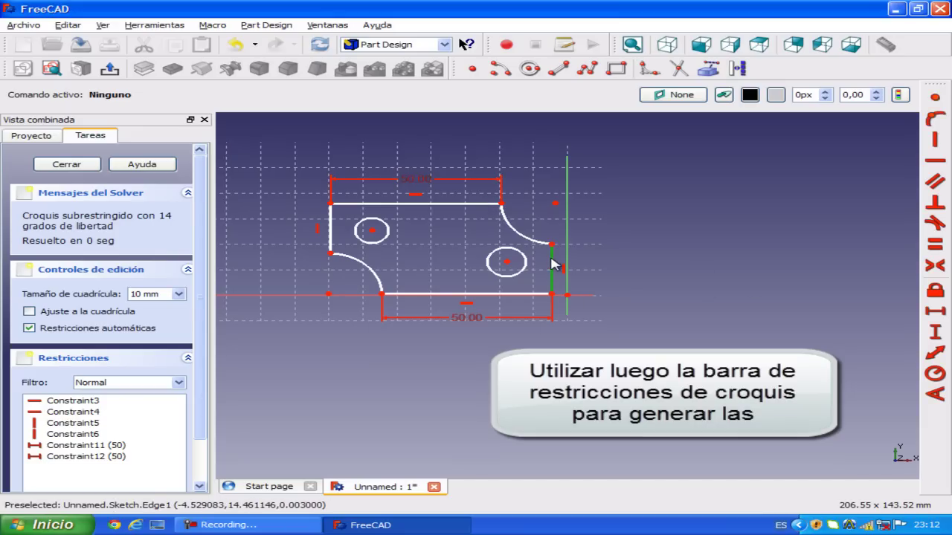
left_click(936, 332)
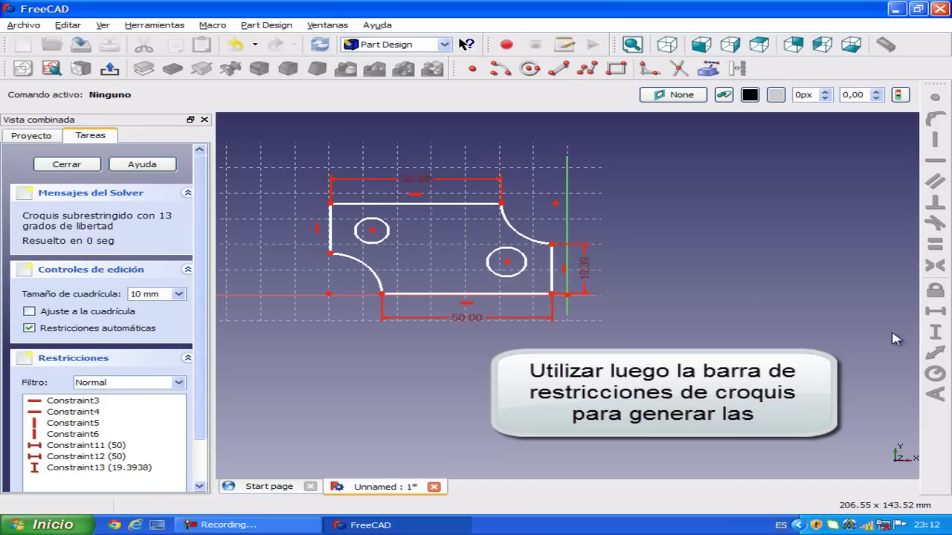
double_click(586, 275)
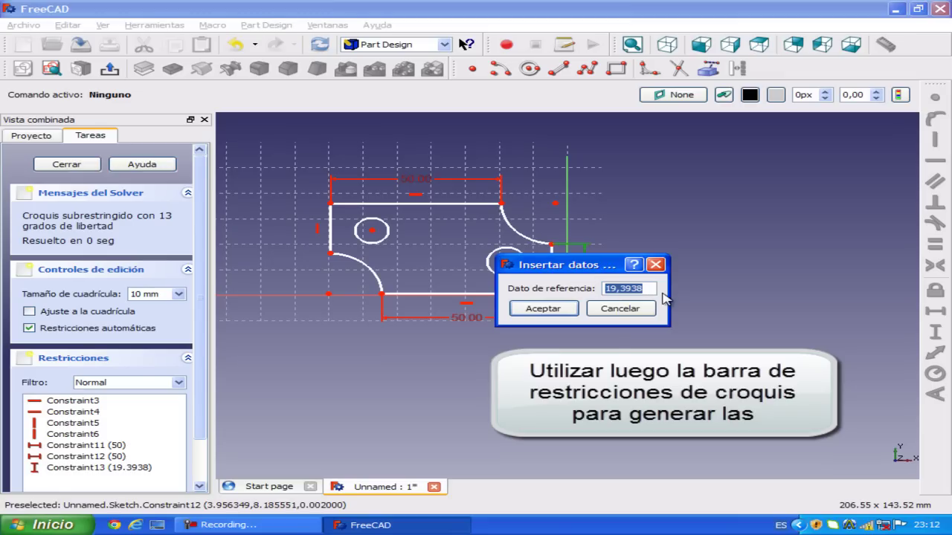
type("20")
key("Return")
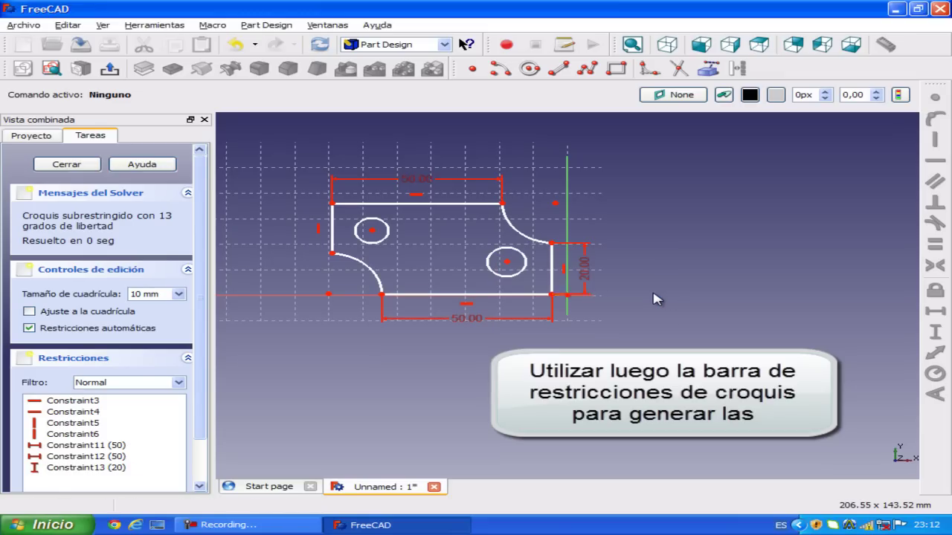
left_click(332, 236)
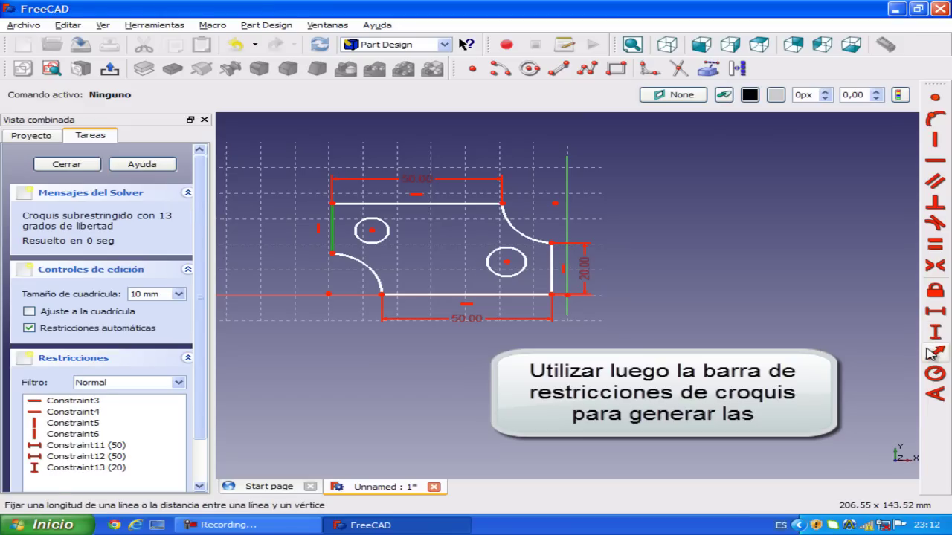
left_click(935, 332)
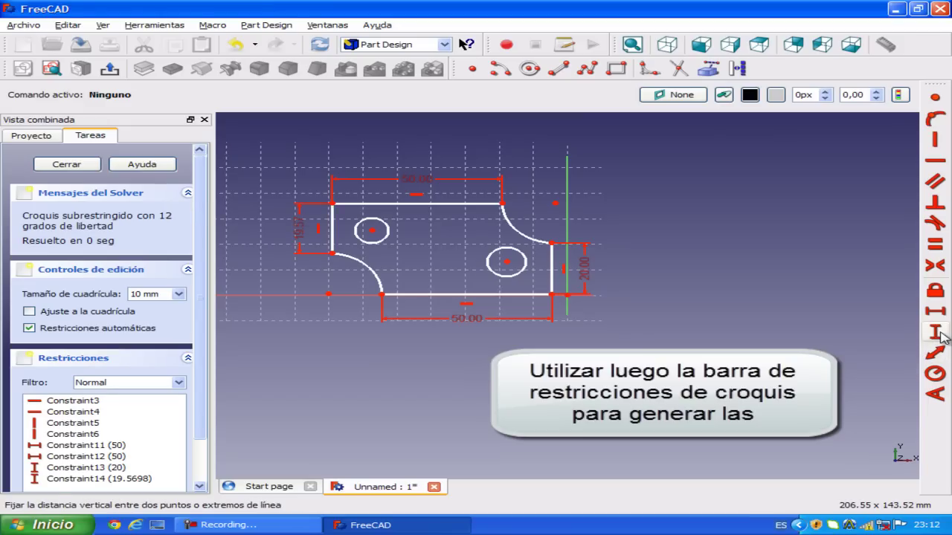
double_click(301, 236)
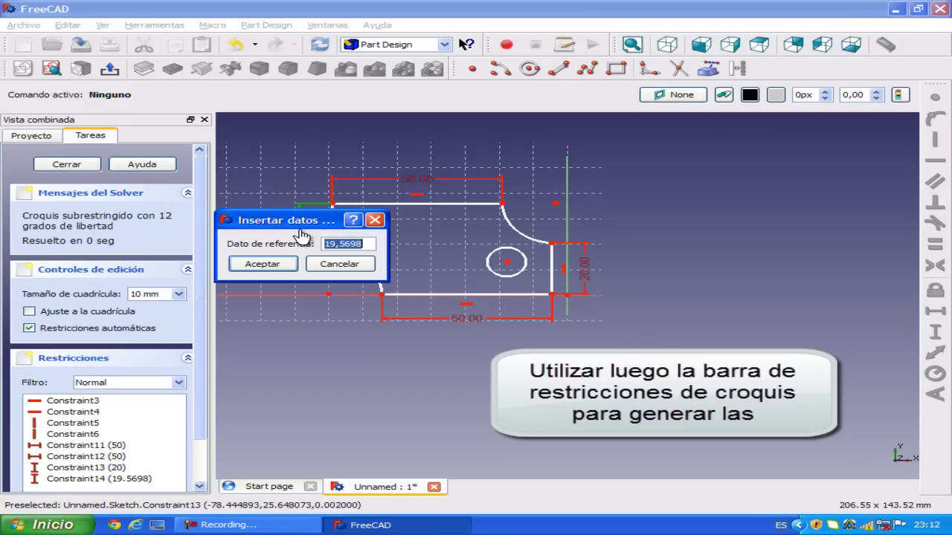
type("20")
key("Return")
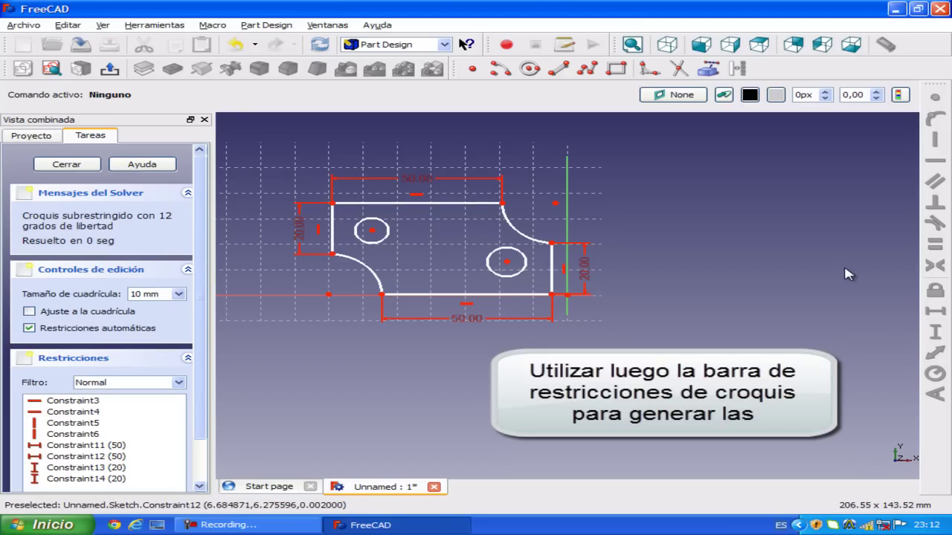
Constrain the upper-left hole to a radius of 5
left_click(381, 240)
left_click(935, 373)
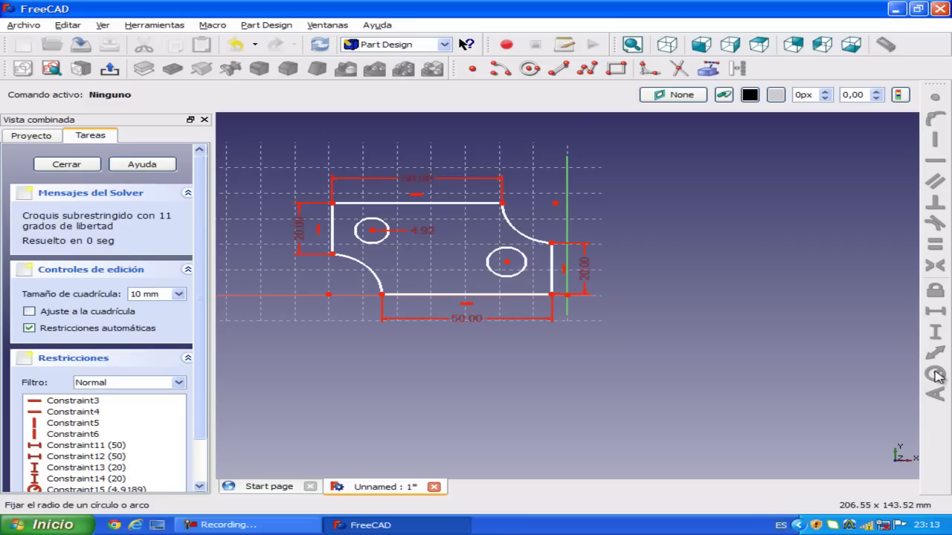
double_click(421, 235)
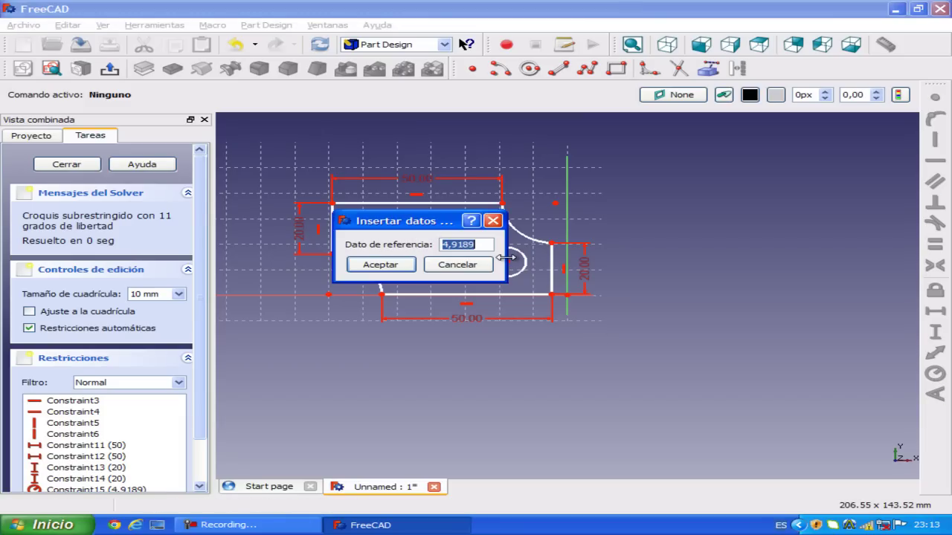
type("5")
key("Return")
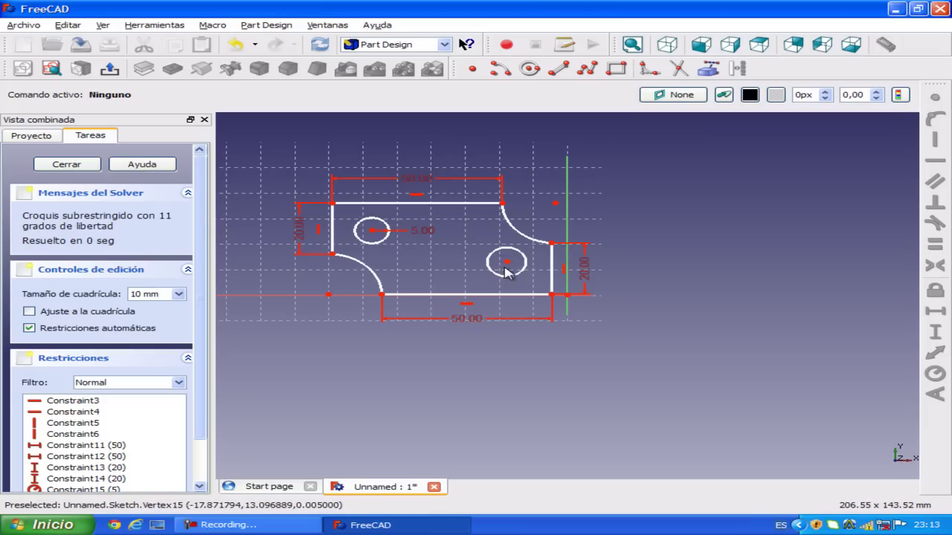
Constrain the lower-right hole to radius 5, then close the sketch and pad it
left_click(524, 263)
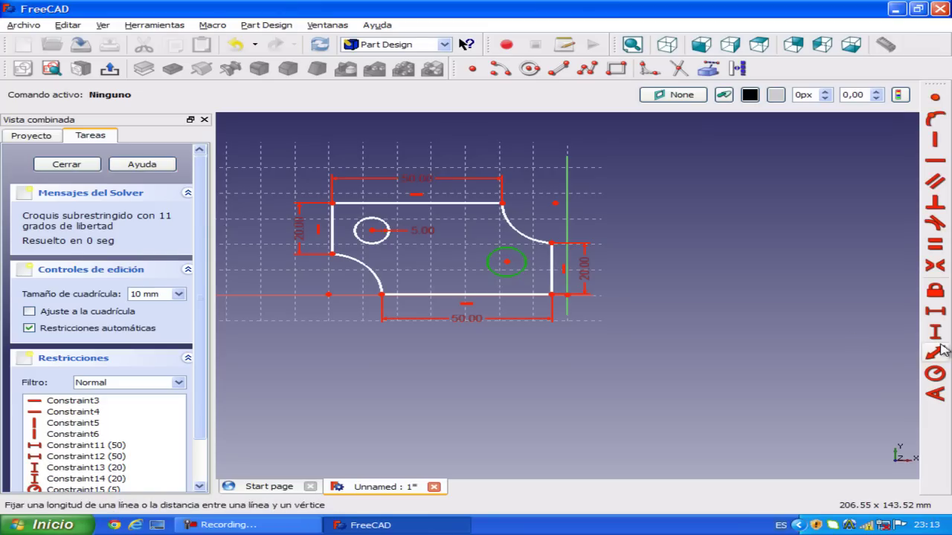
left_click(929, 375)
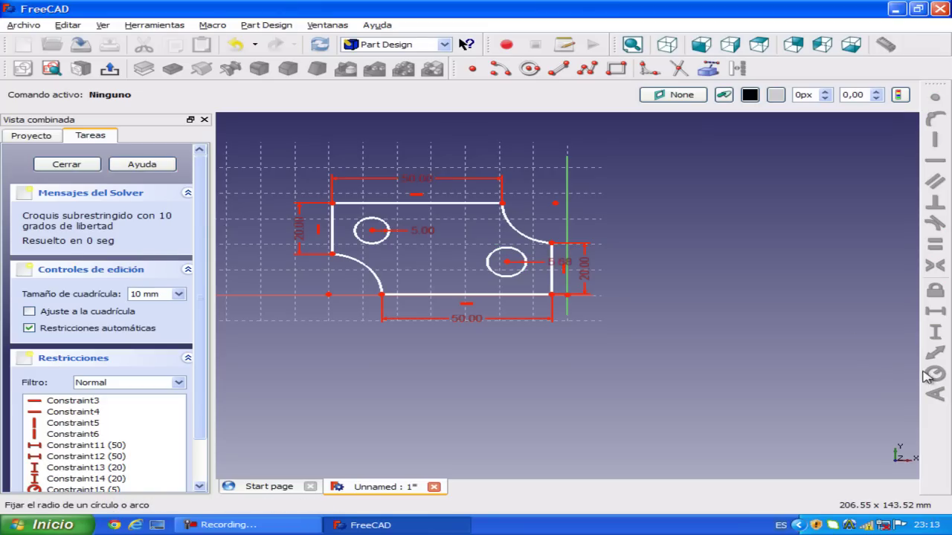
double_click(560, 270)
type("5")
key("Return")
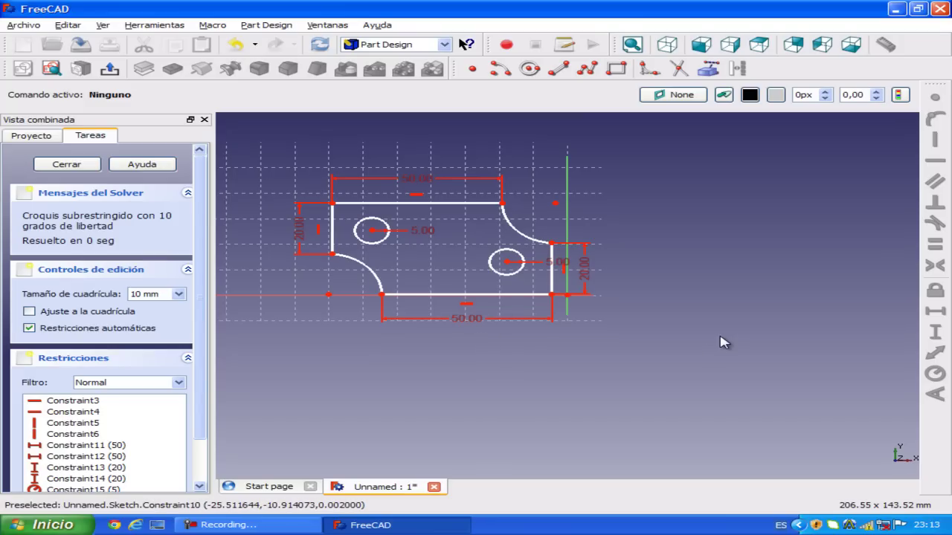
left_click(74, 164)
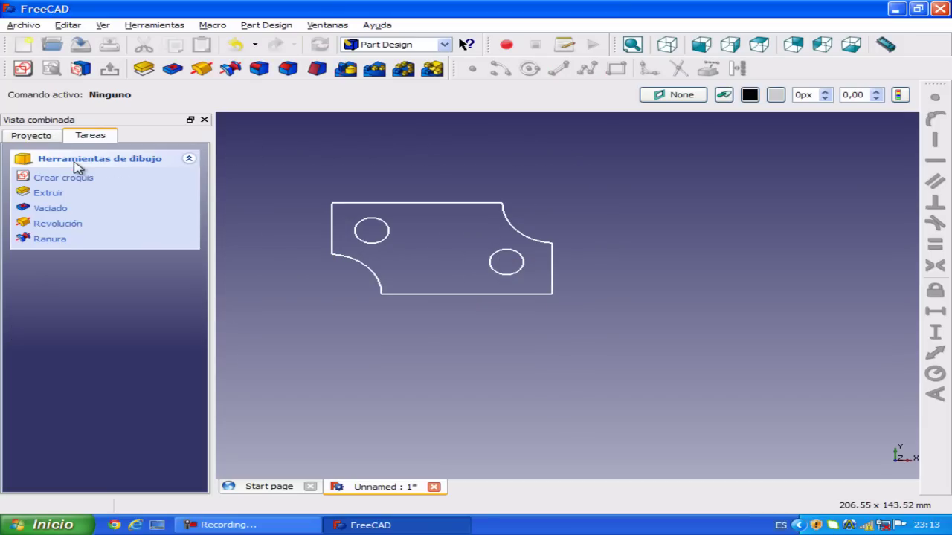
left_click(46, 194)
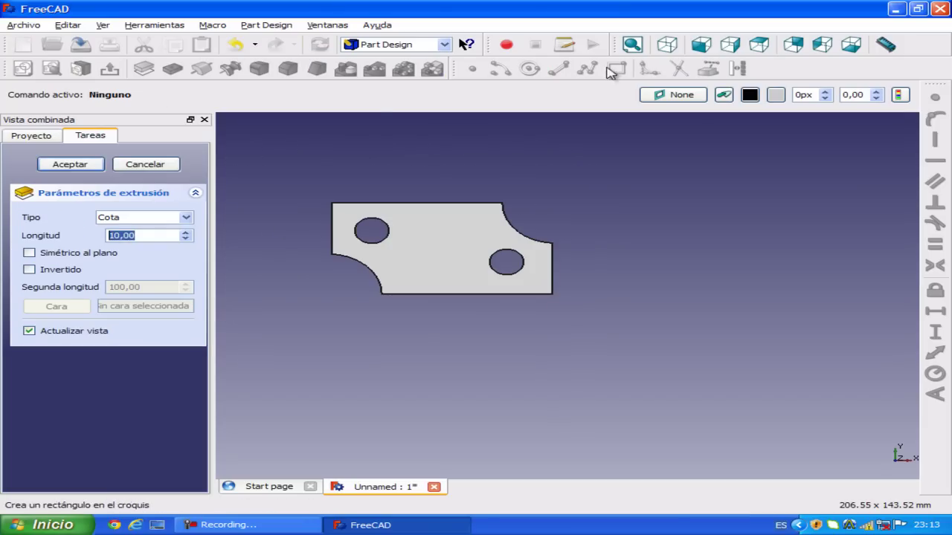
Inspect the padded plate from front, right, top, rear, left and bottom, ending axonometric
left_click(670, 45)
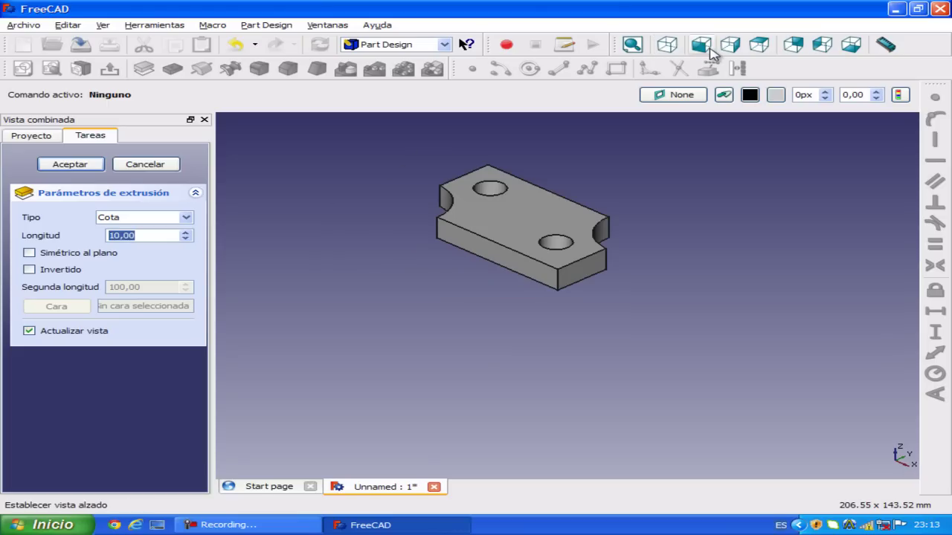
left_click(701, 45)
left_click(732, 46)
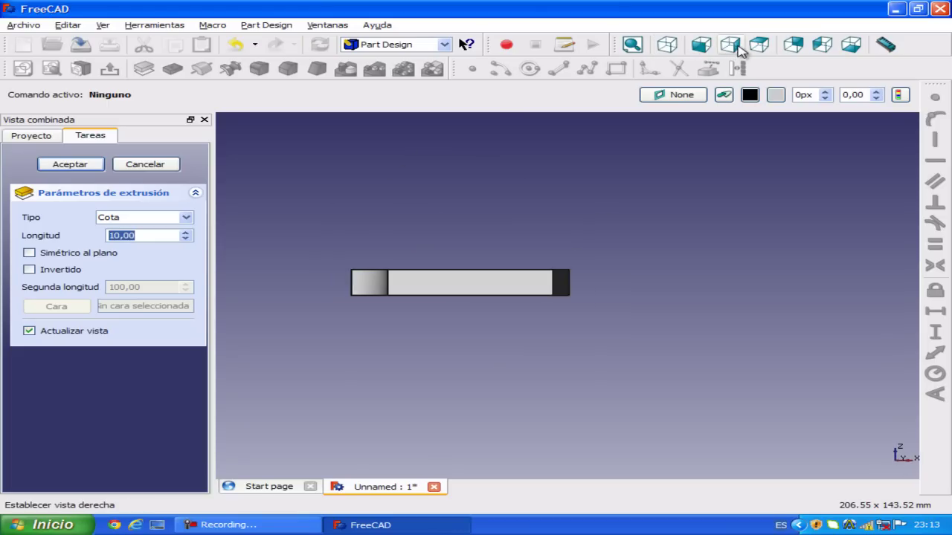
left_click(758, 47)
left_click(802, 45)
left_click(825, 44)
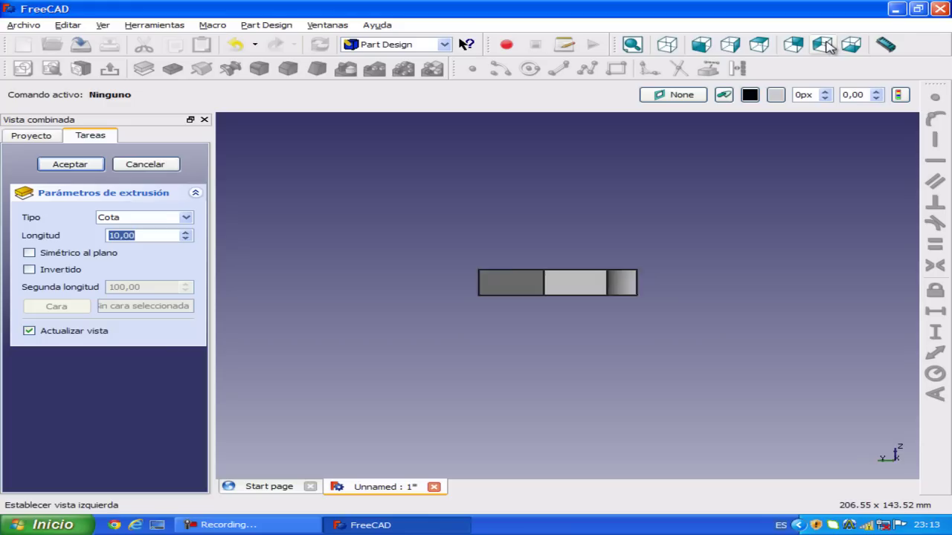
left_click(851, 46)
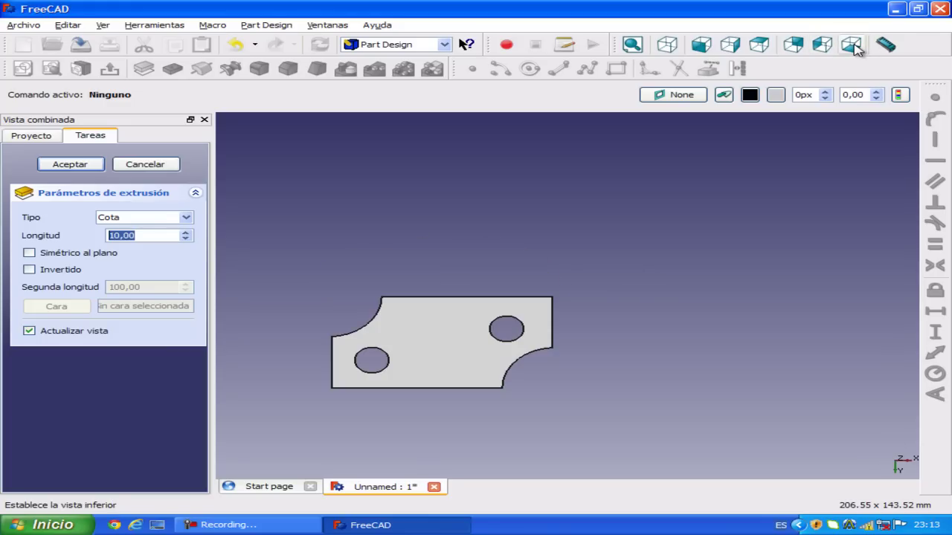
left_click(667, 46)
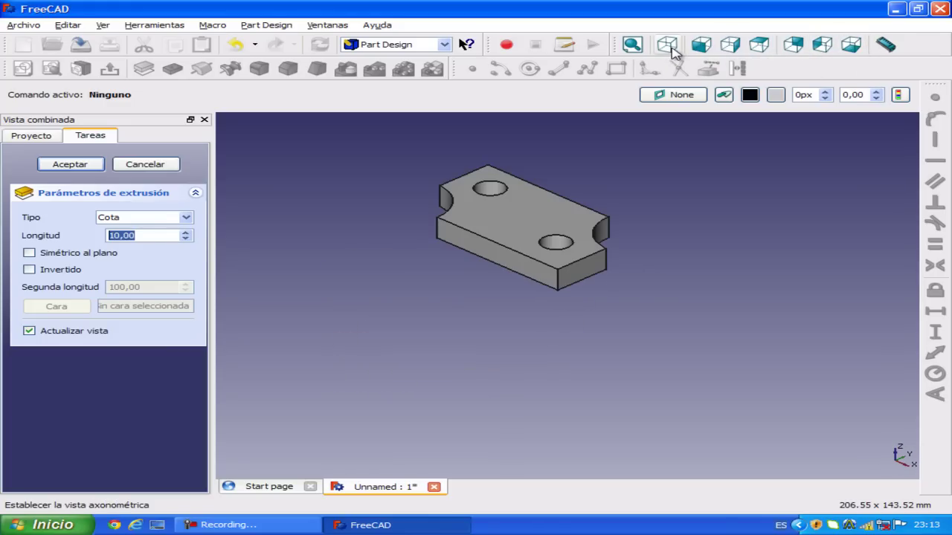
Set the Pad length to 20 mm, accept the Pad, and stop the recording
left_click(186, 232)
left_click(186, 233)
left_click(186, 233)
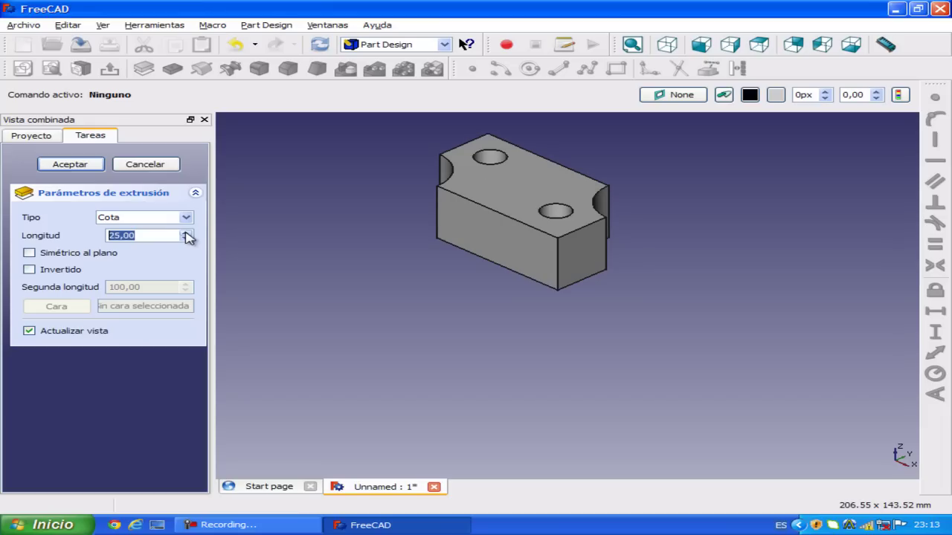
key("End")
left_click(186, 240)
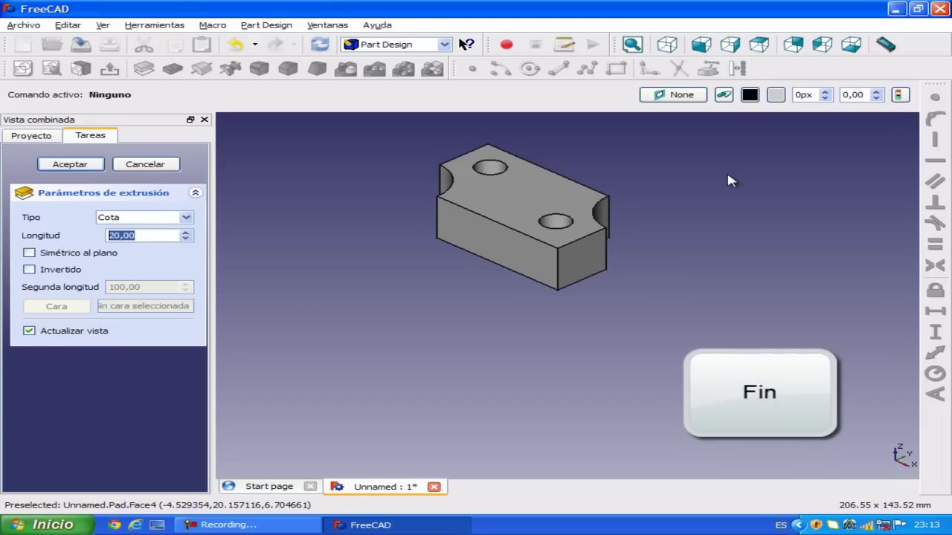
left_click(93, 165)
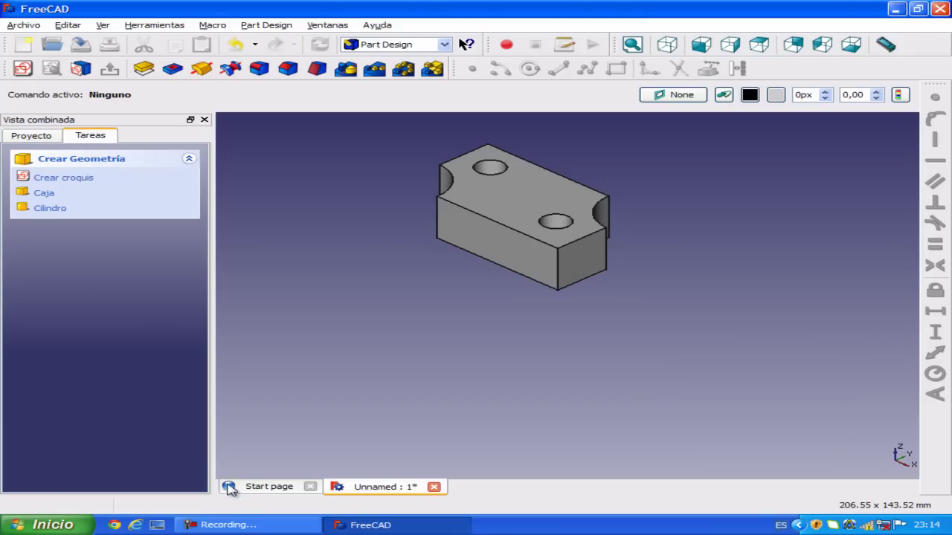
left_click(246, 527)
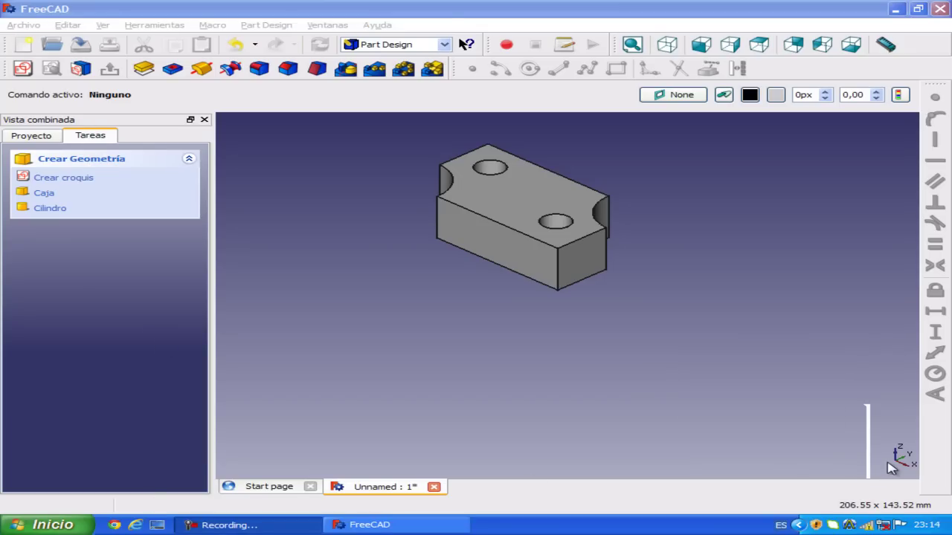